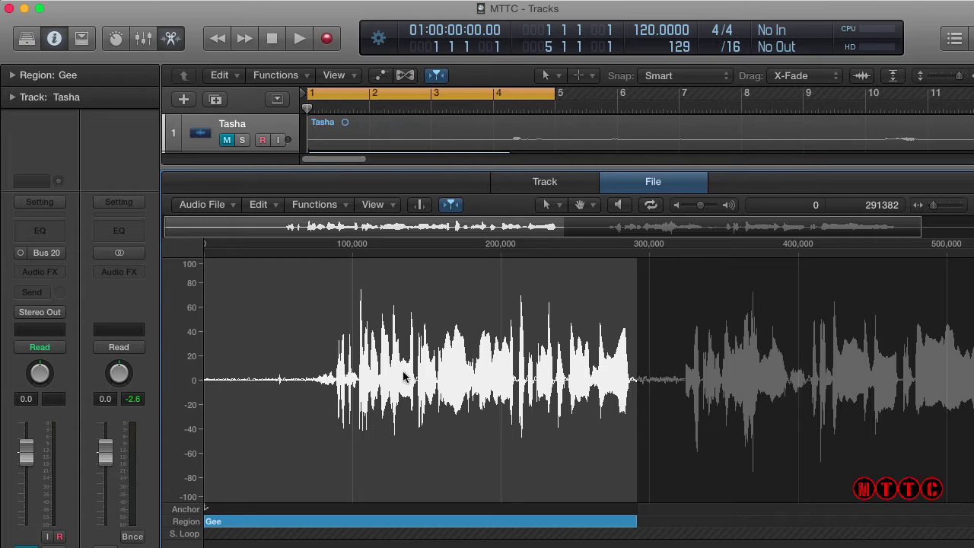
Audition the Gee vocal file with Prelisten and project playback, then stop near its start
left_click(619, 205)
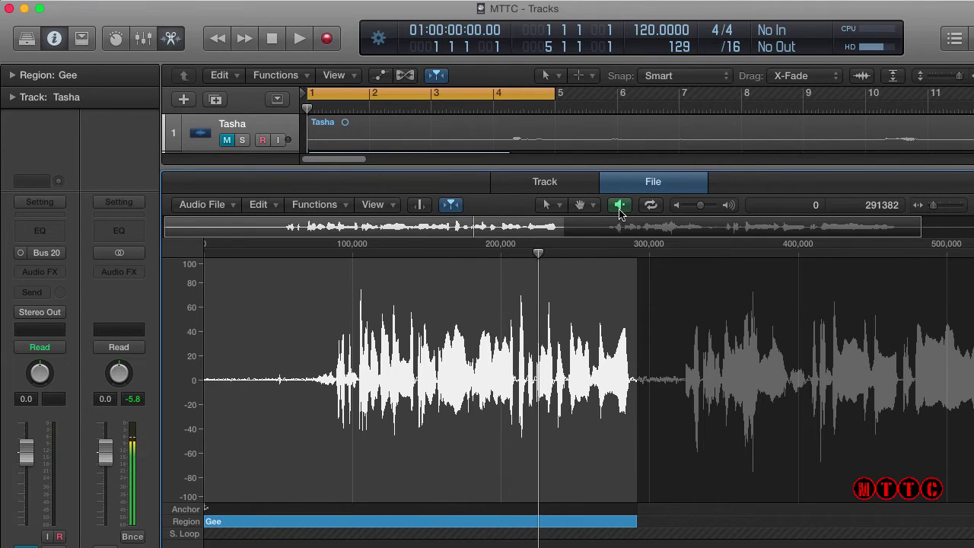
key("space")
key("space")
left_click(279, 337)
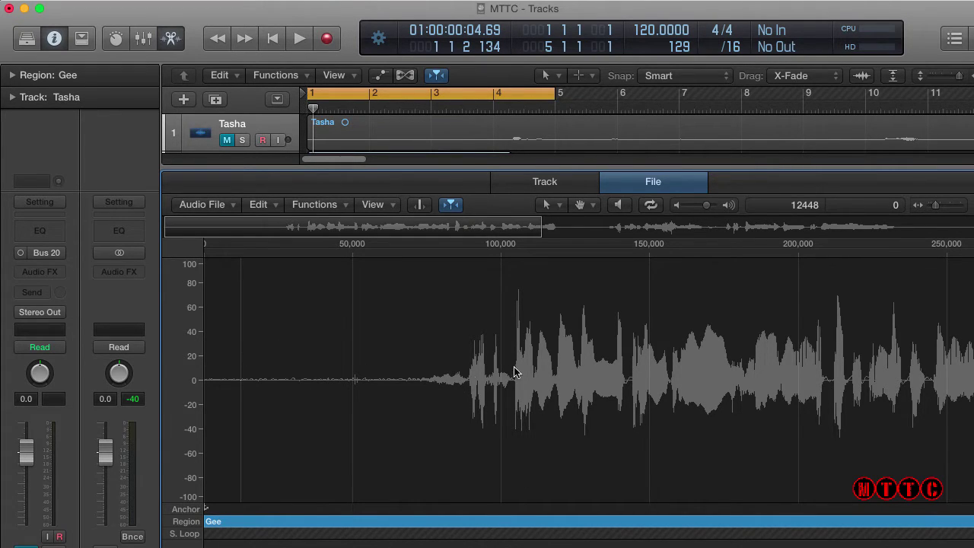
Audition the noisy lead-in and mark where the vocal's first note begins
left_click_drag(467, 377, 190, 417)
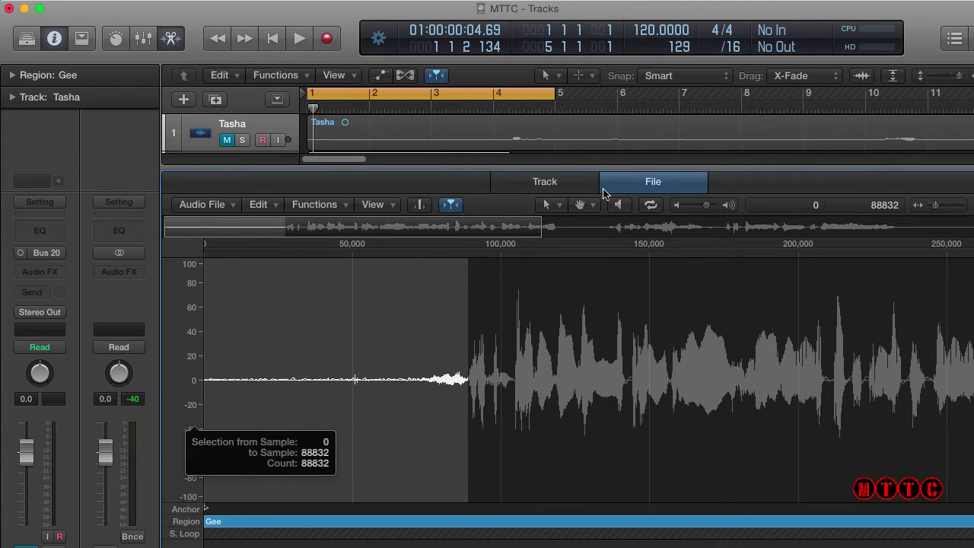
left_click(620, 205)
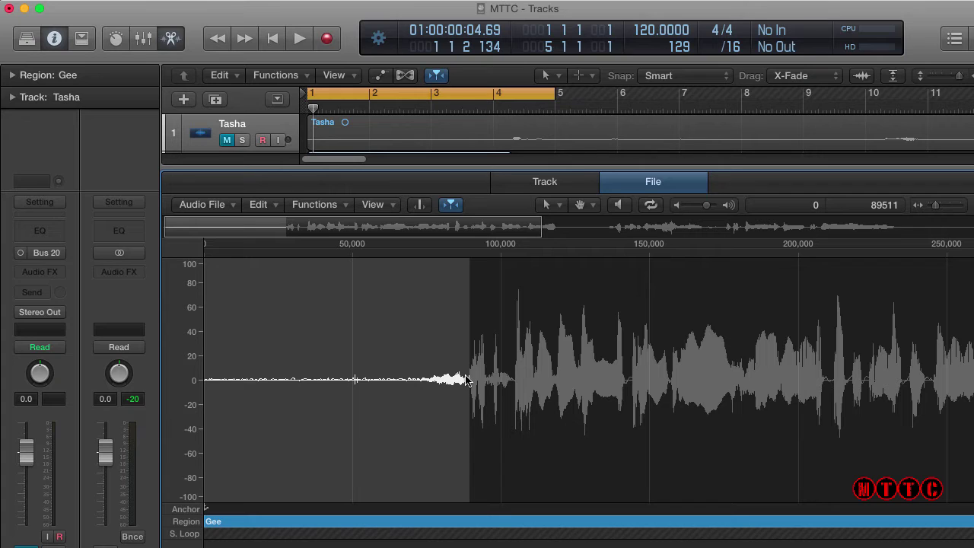
left_click(465, 378)
Silence the first 88,528 samples up to the first note, then clear the selection
left_click_drag(465, 378, 186, 397)
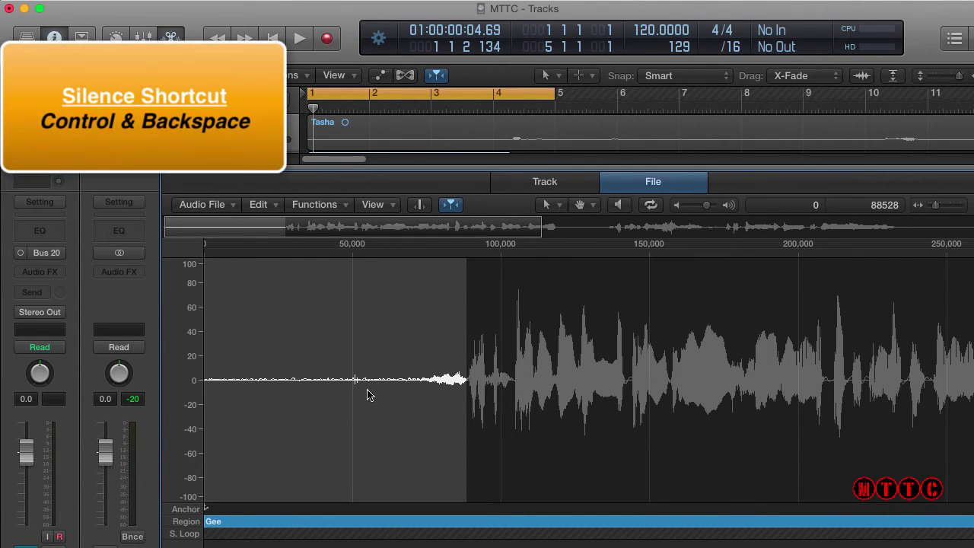
key("ctrl+BackSpace")
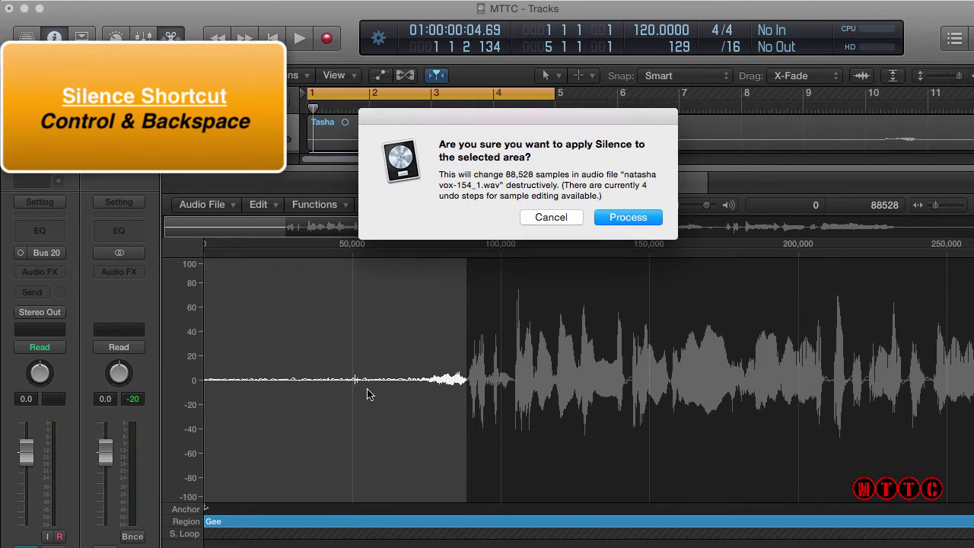
left_click(607, 220)
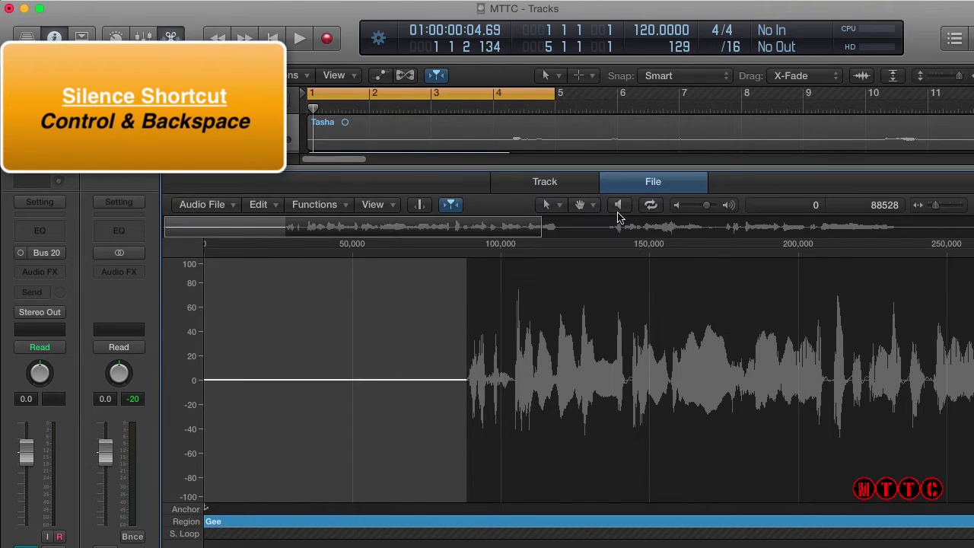
left_click(469, 375)
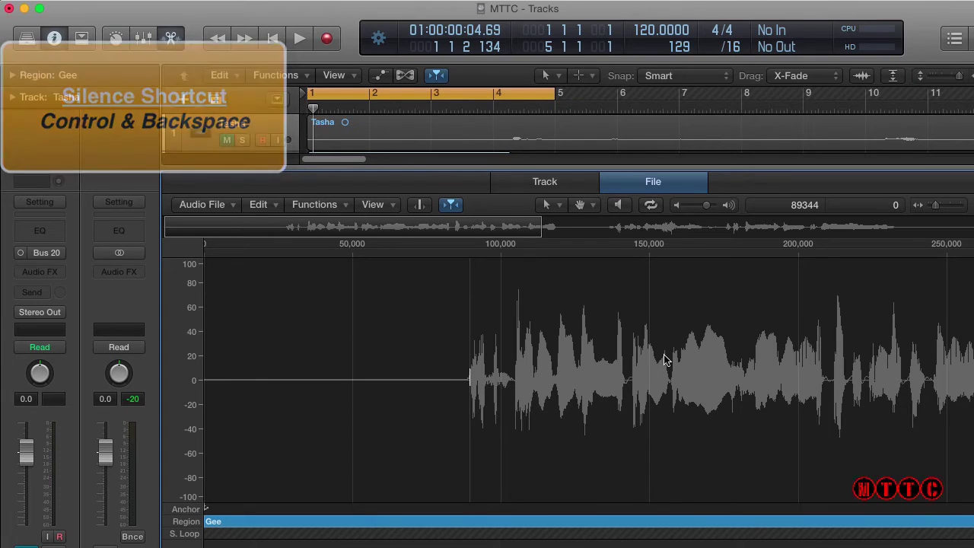
Prelisten the opening sung phrase that now follows the silenced lead-in
left_click_drag(459, 339, 827, 350)
left_click(618, 206)
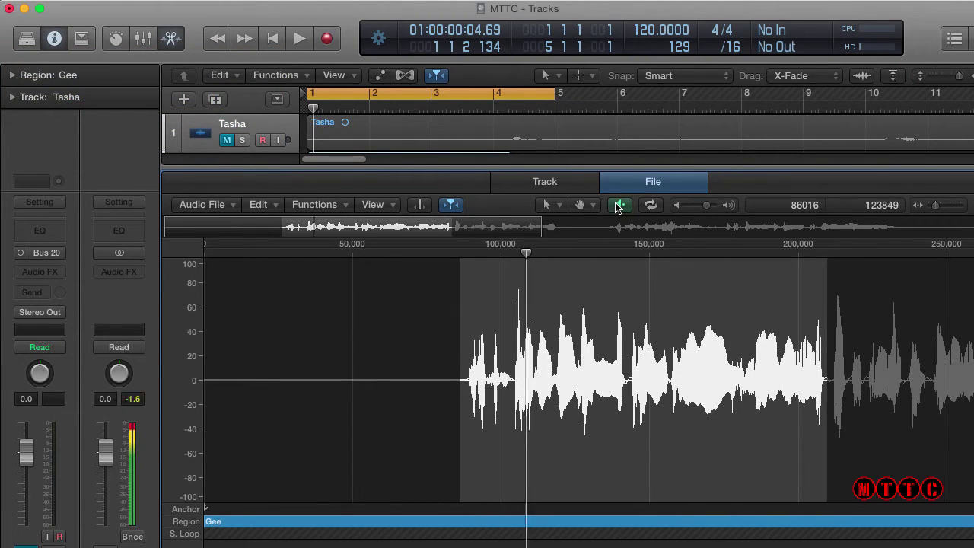
left_click(618, 205)
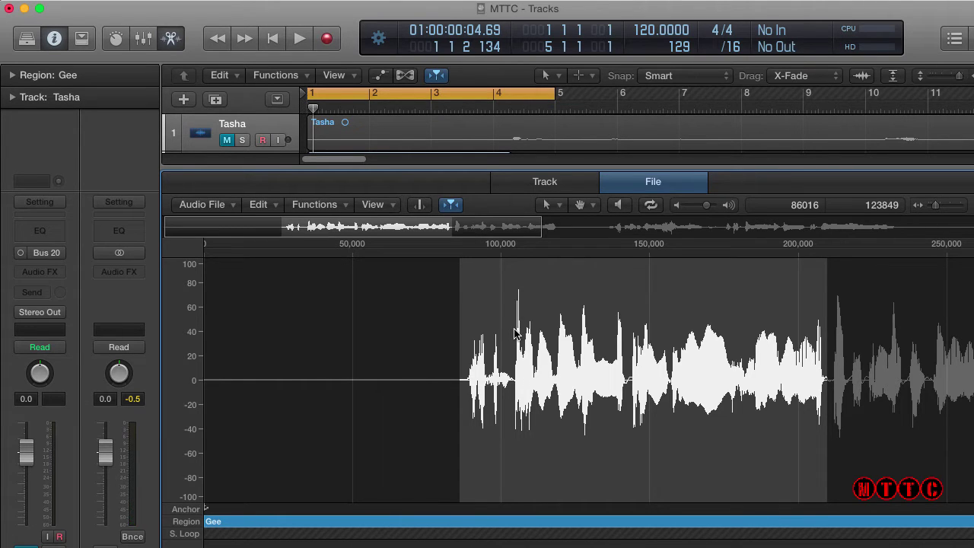
Apply Fade In twice to the loud spike around sample 104,076
scroll(516, 333, "up", 5)
left_click_drag(514, 335, 565, 389)
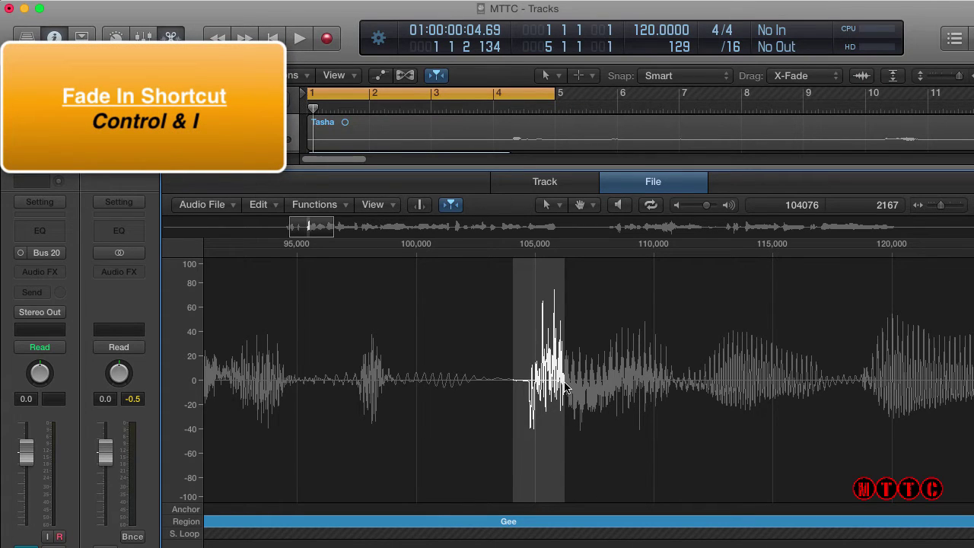
key("ctrl+i")
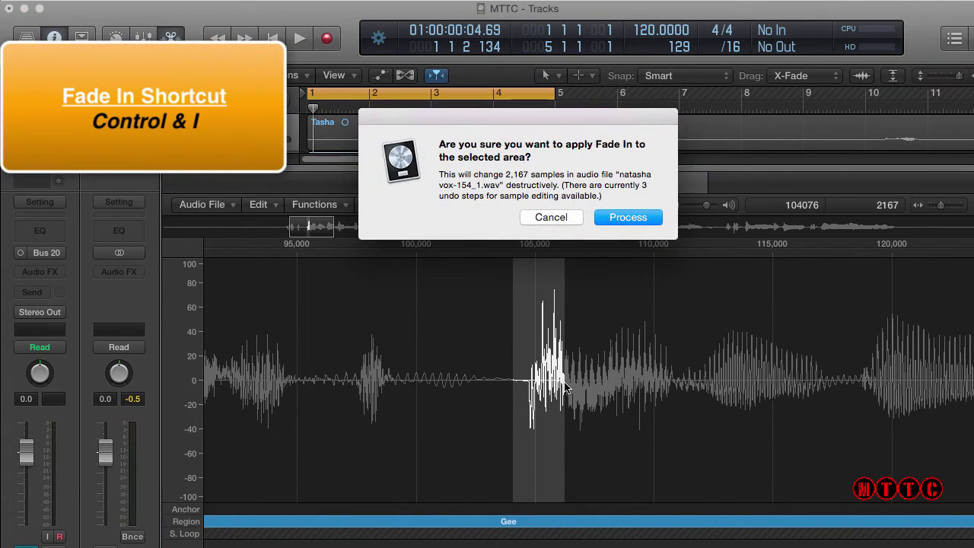
key("Return")
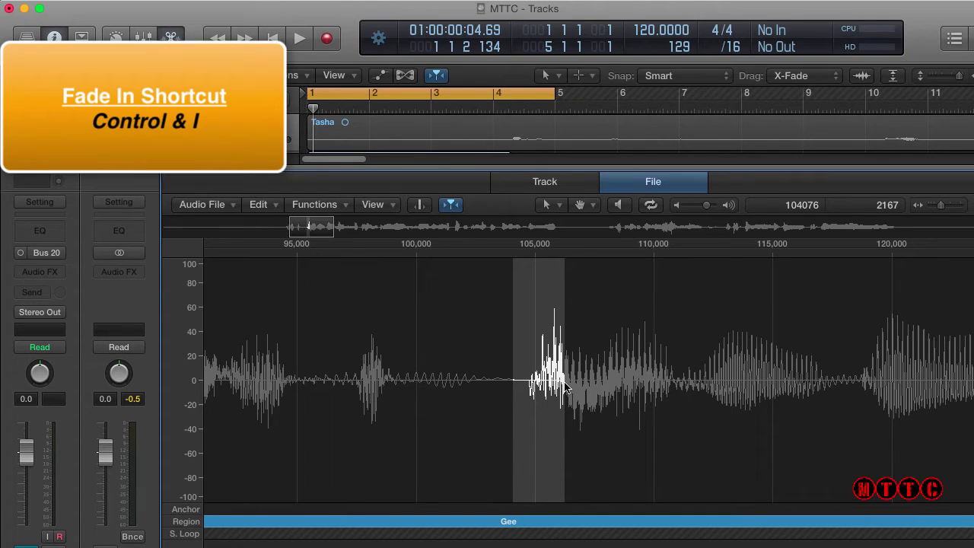
key("ctrl+i")
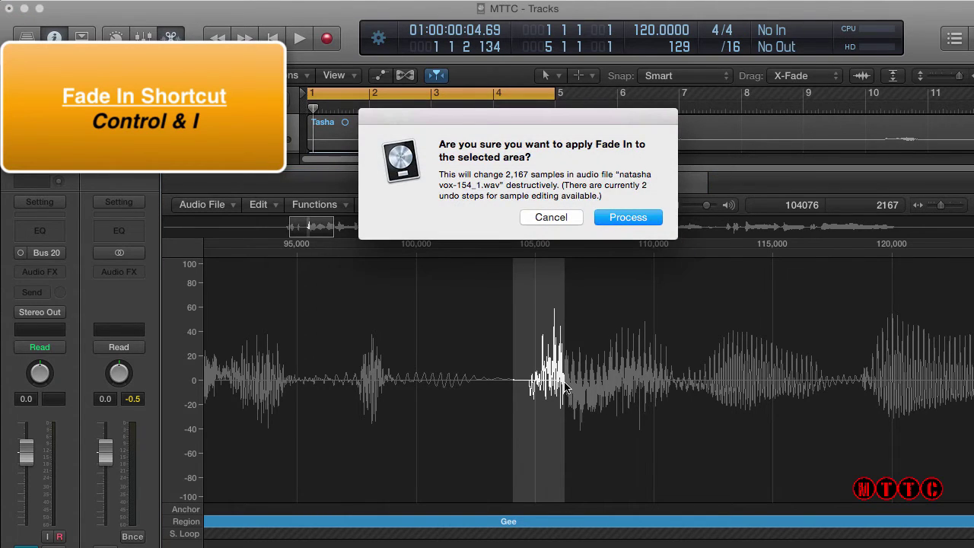
key("Return")
Prelisten the audio following the faded spike to the end of the file
left_click(333, 370)
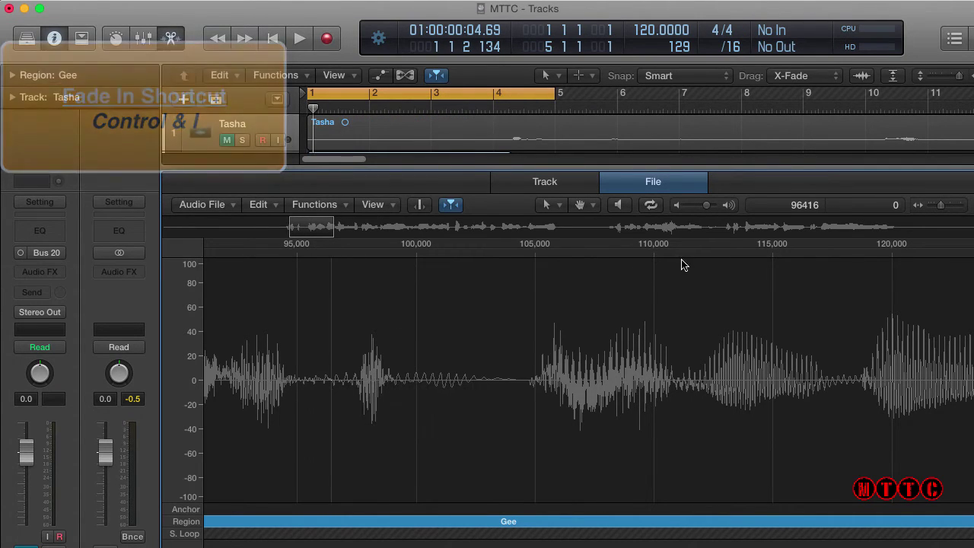
left_click_drag(320, 363, 966, 395)
left_click(620, 207)
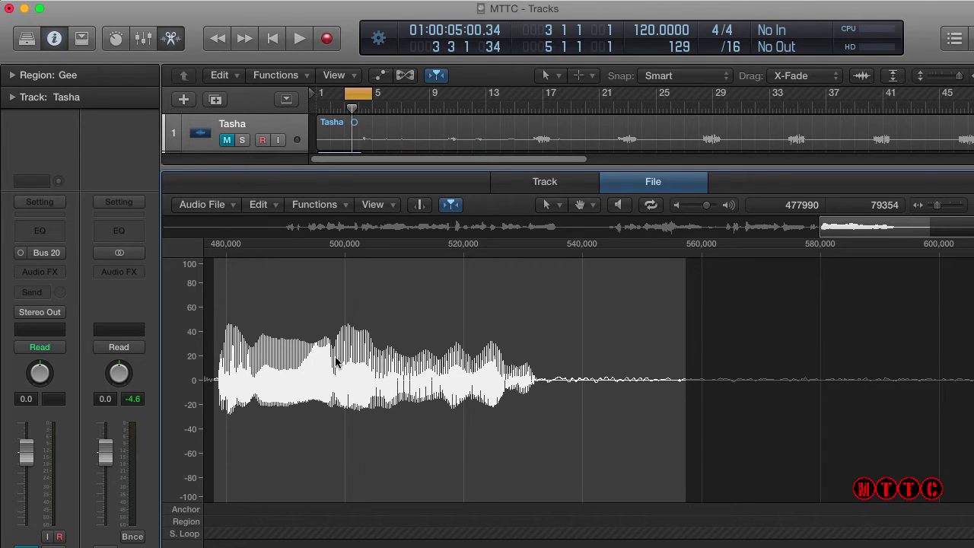
left_click(620, 205)
Silence the trailing noise from about sample 520,000 to the end of the file
left_click_drag(465, 355, 971, 380)
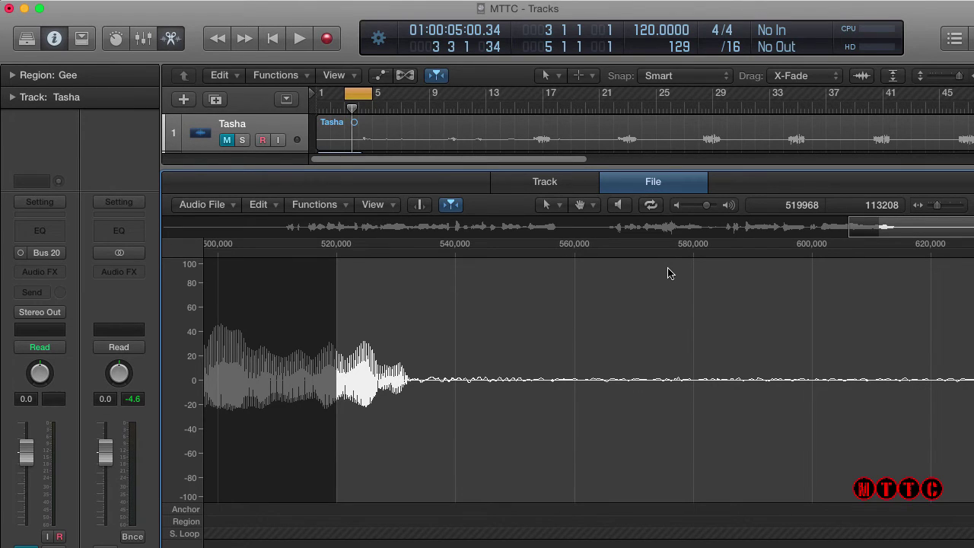
key("ctrl+BackSpace")
left_click(632, 215)
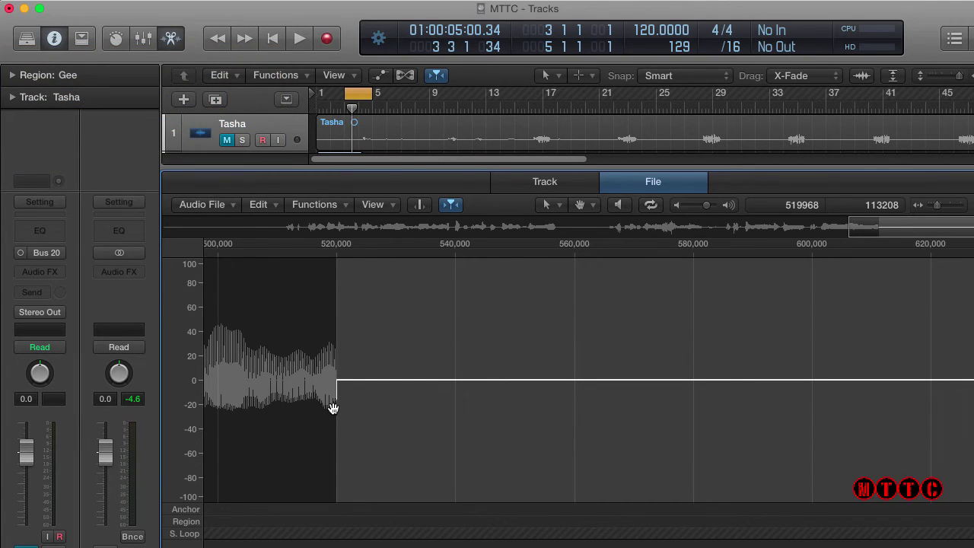
Fade out samples 515,072 to 519,440 into the silenced tail
scroll(333, 409, "up", 5)
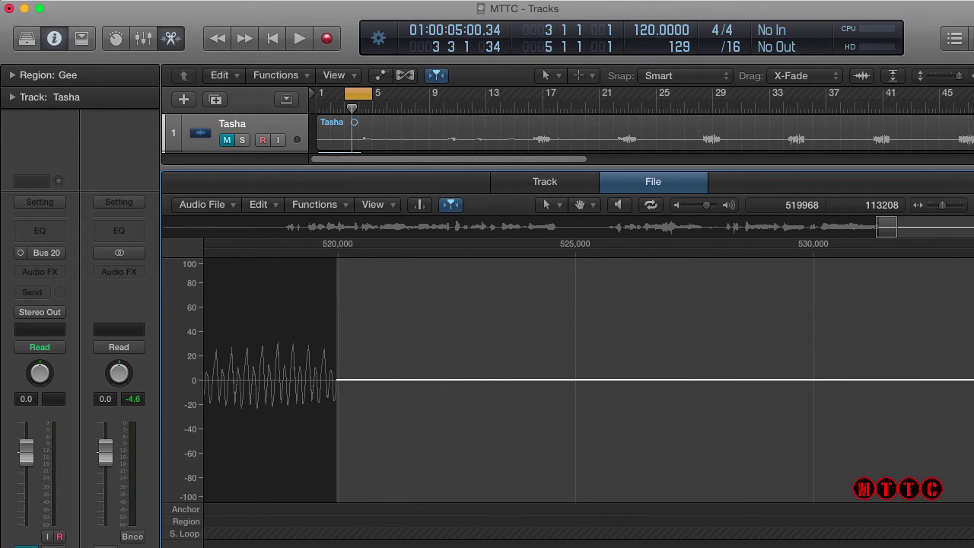
scroll(531, 378, "left", 10)
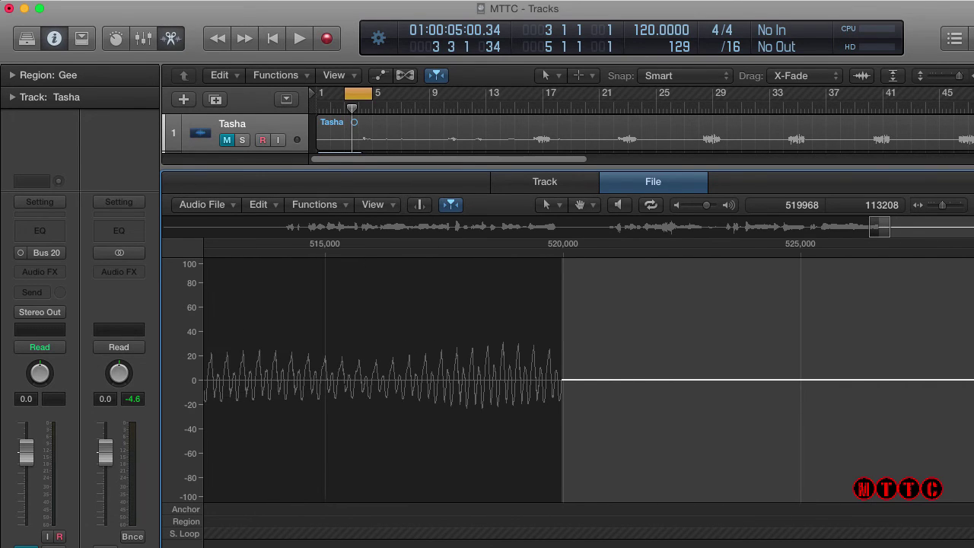
scroll(567, 377, "left", 3)
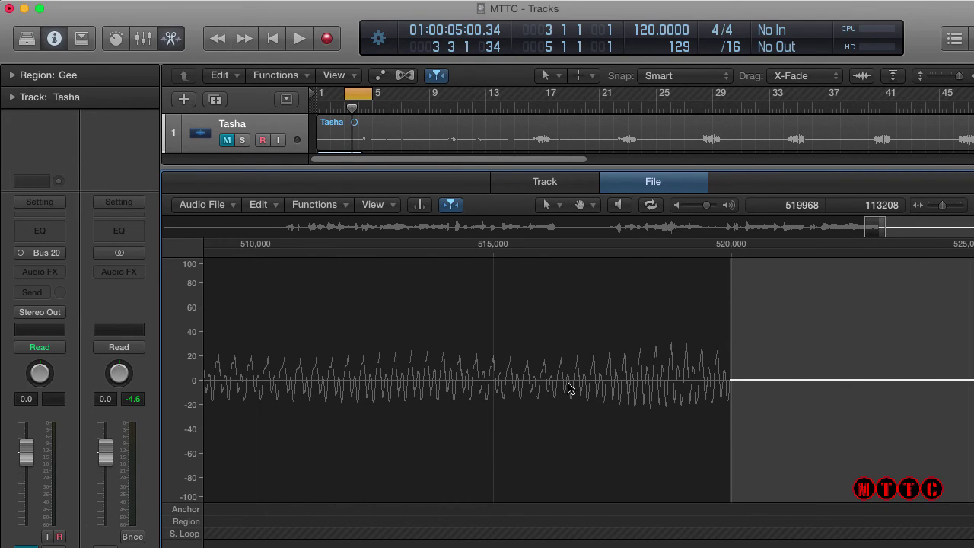
left_click_drag(496, 355, 733, 409)
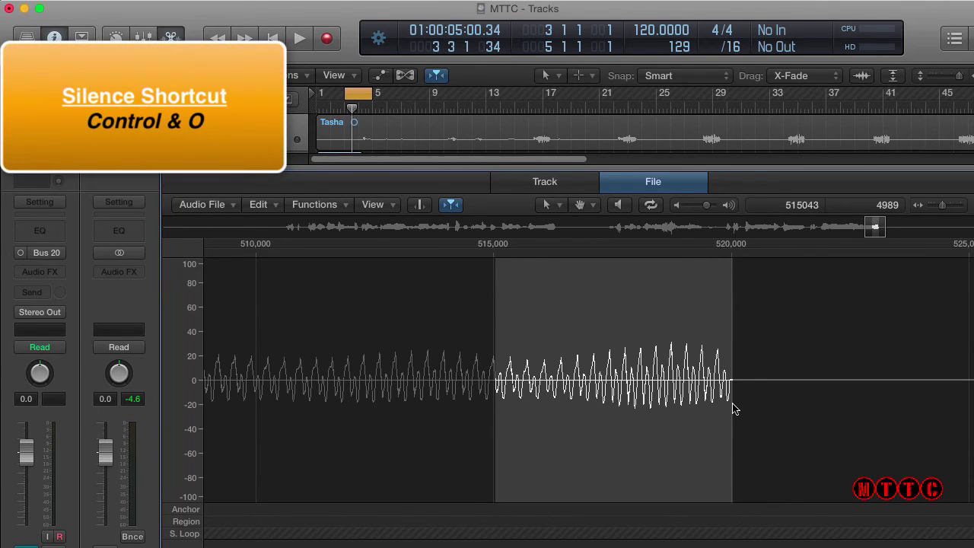
key("ctrl+o")
key("Return")
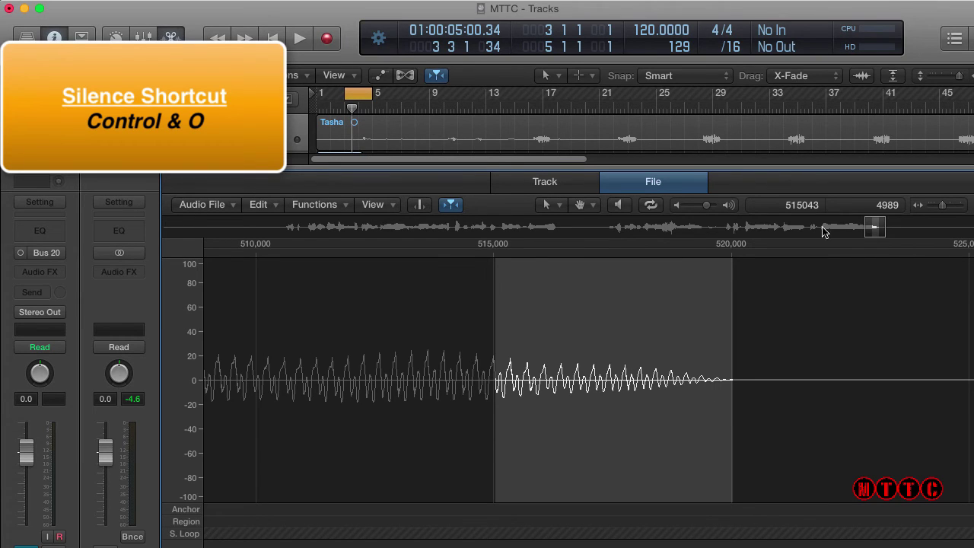
left_click(618, 204)
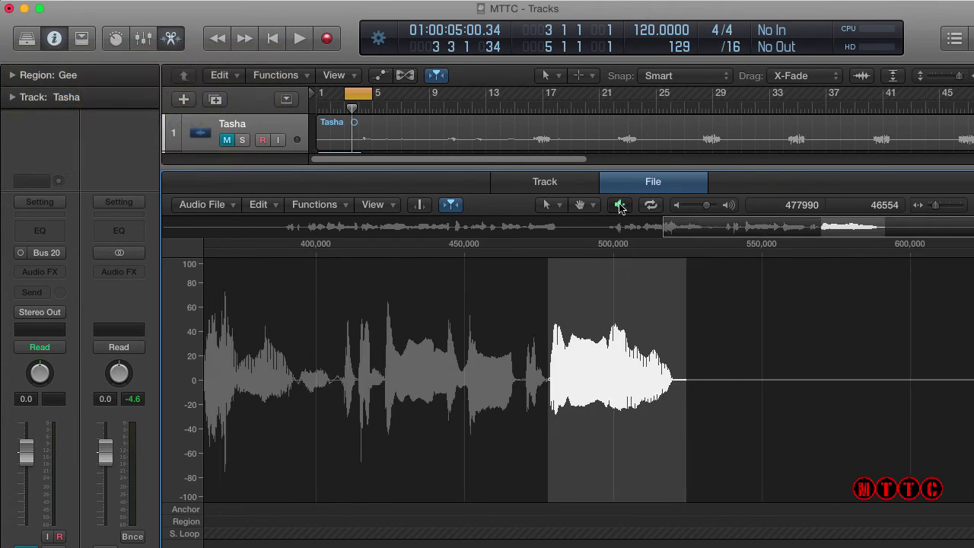
left_click(619, 204)
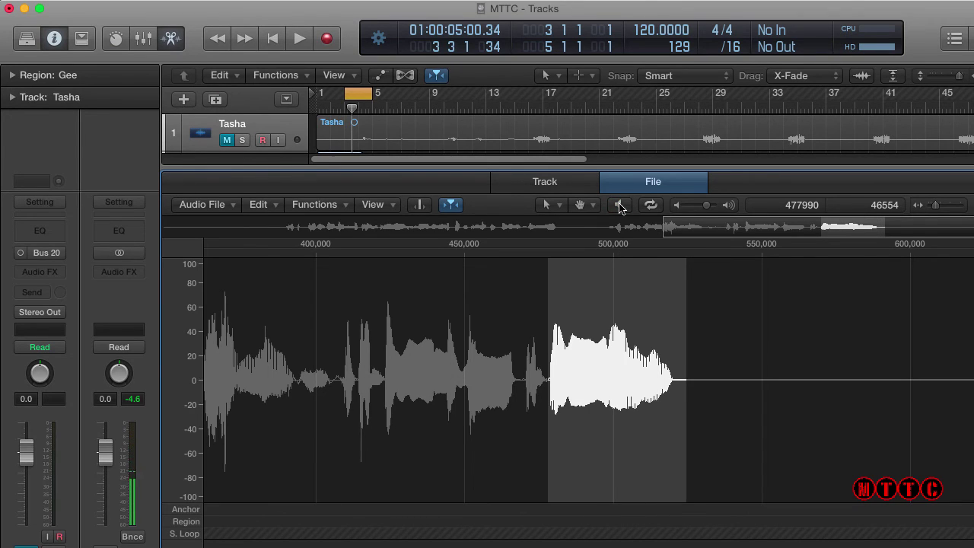